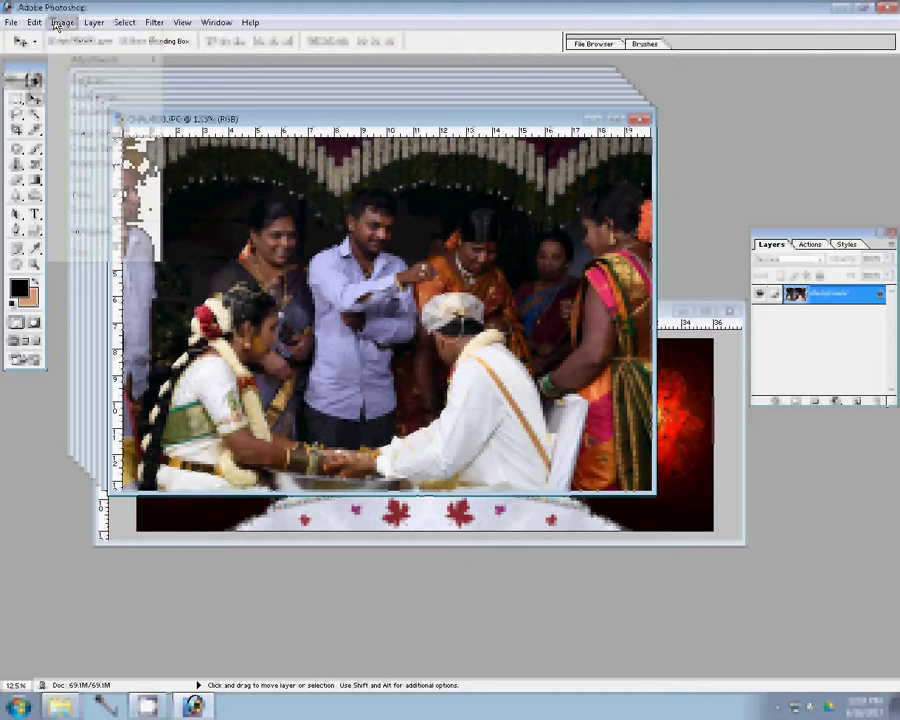
Shrink CHA_4520 to width 6900, place it on the spread, and close it unsaved.
click(100, 146)
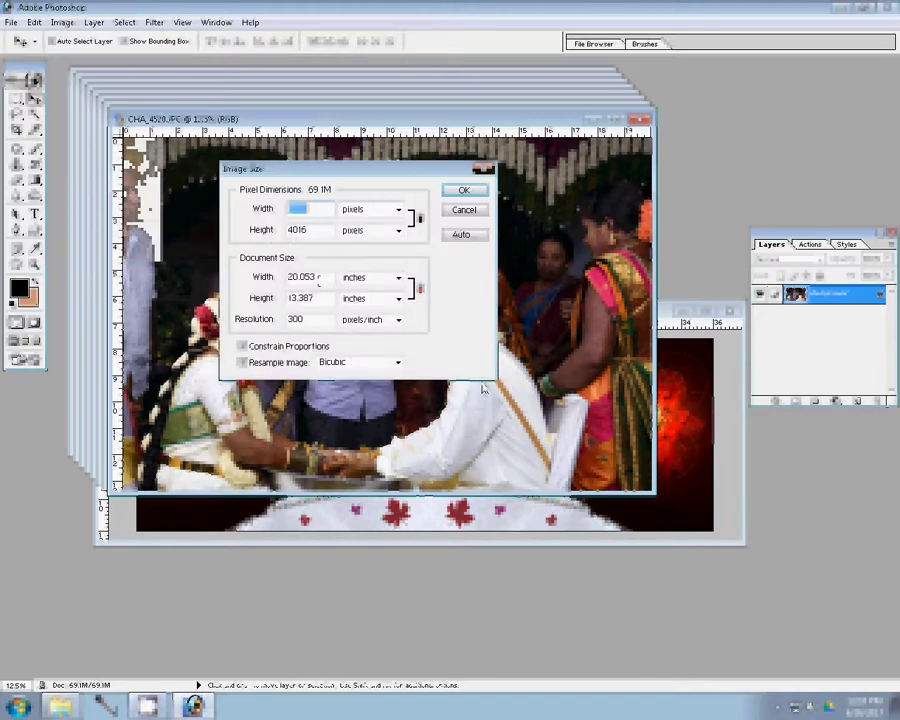
text(6900)
key(Return)
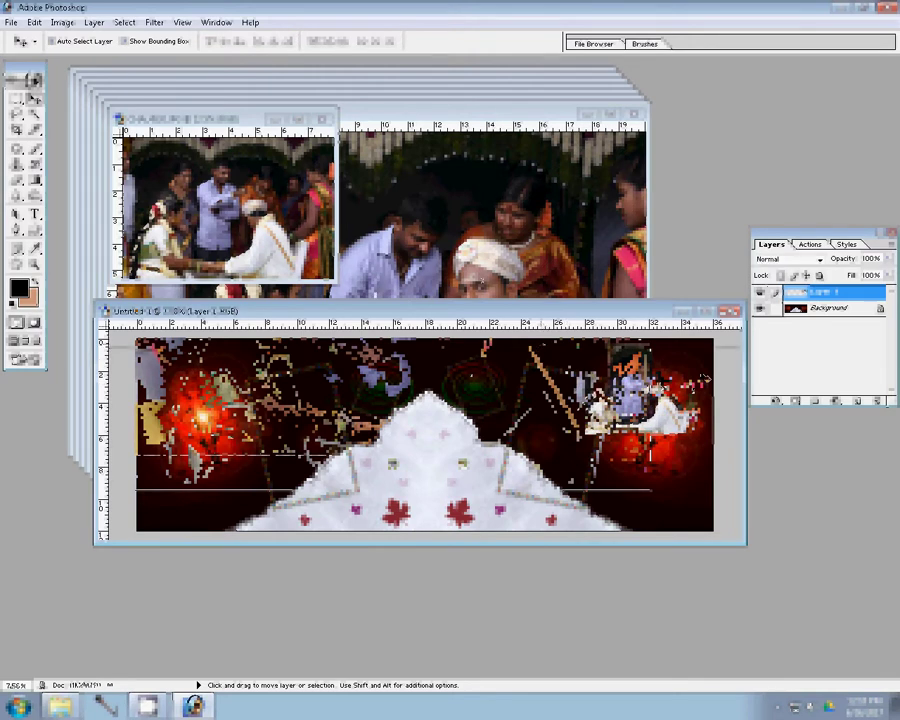
click(322, 120)
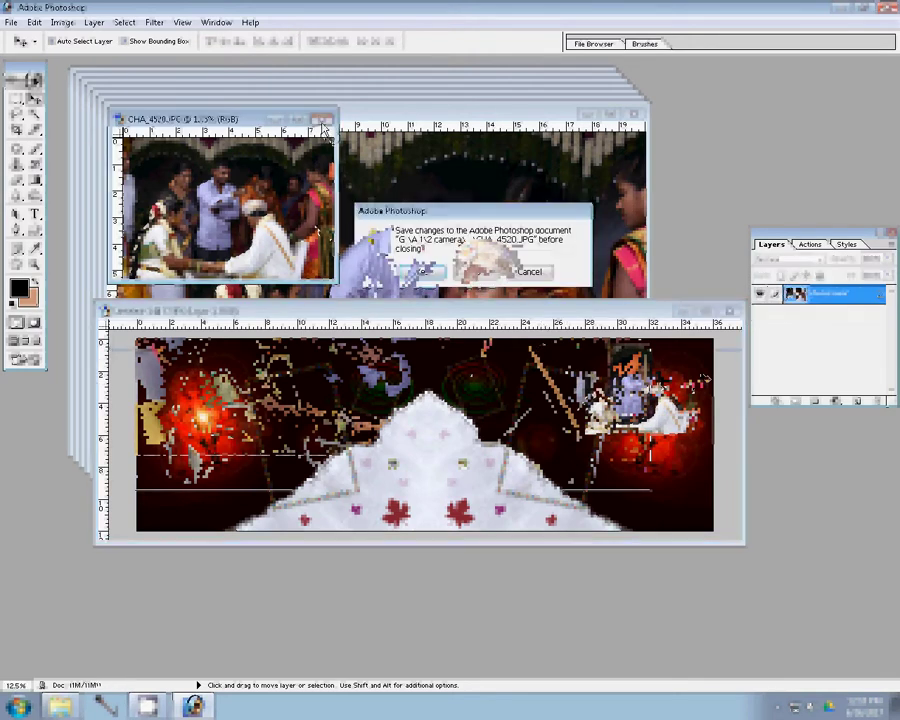
click(423, 271)
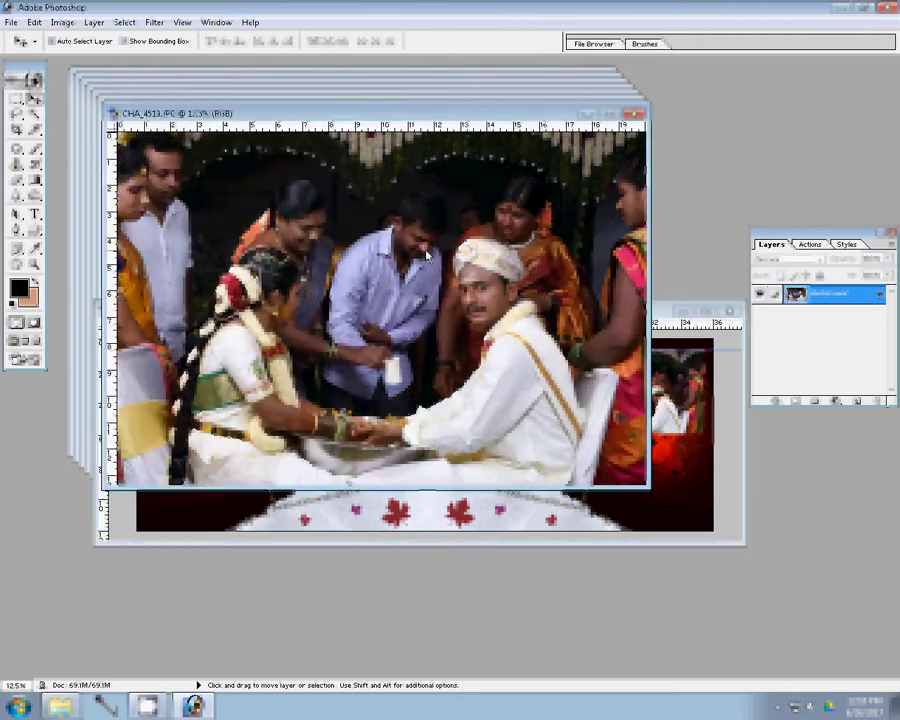
Resize the next photo, place it below the first, and close it without saving.
key(ctrl+alt+i)
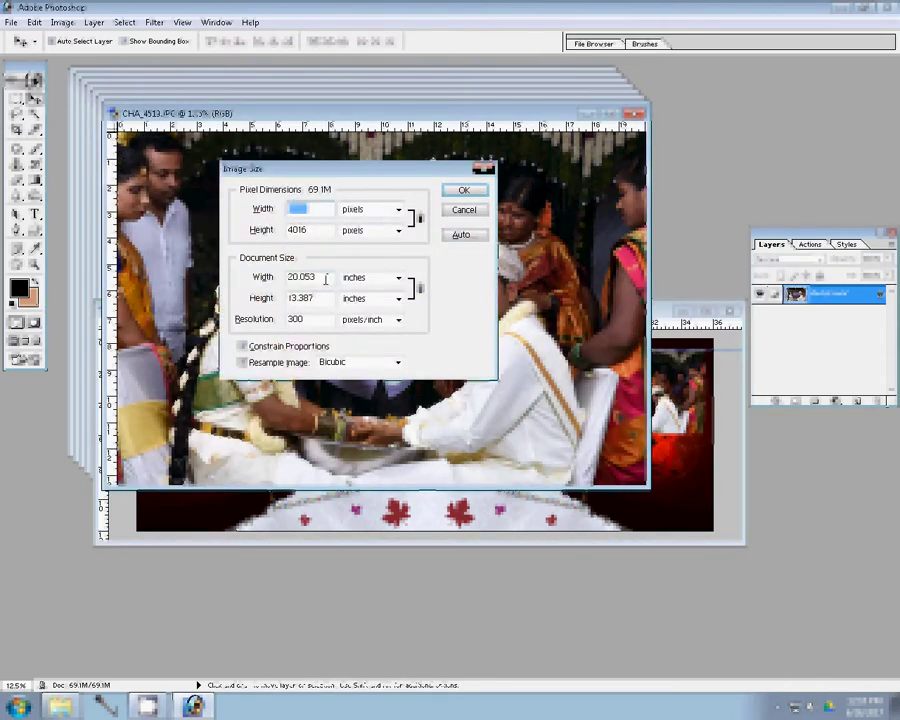
click(463, 190)
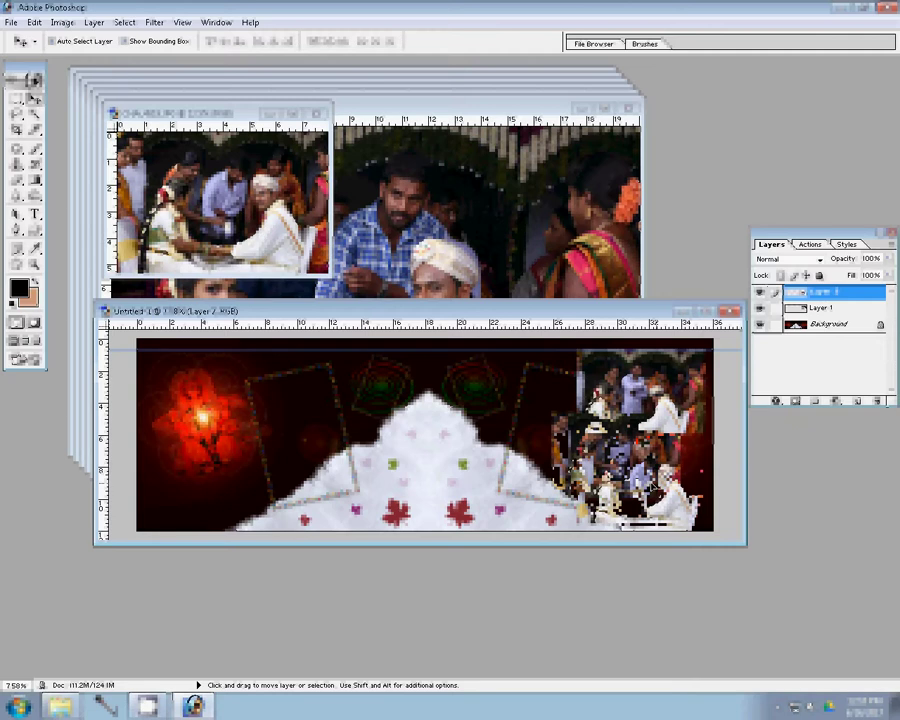
click(314, 114)
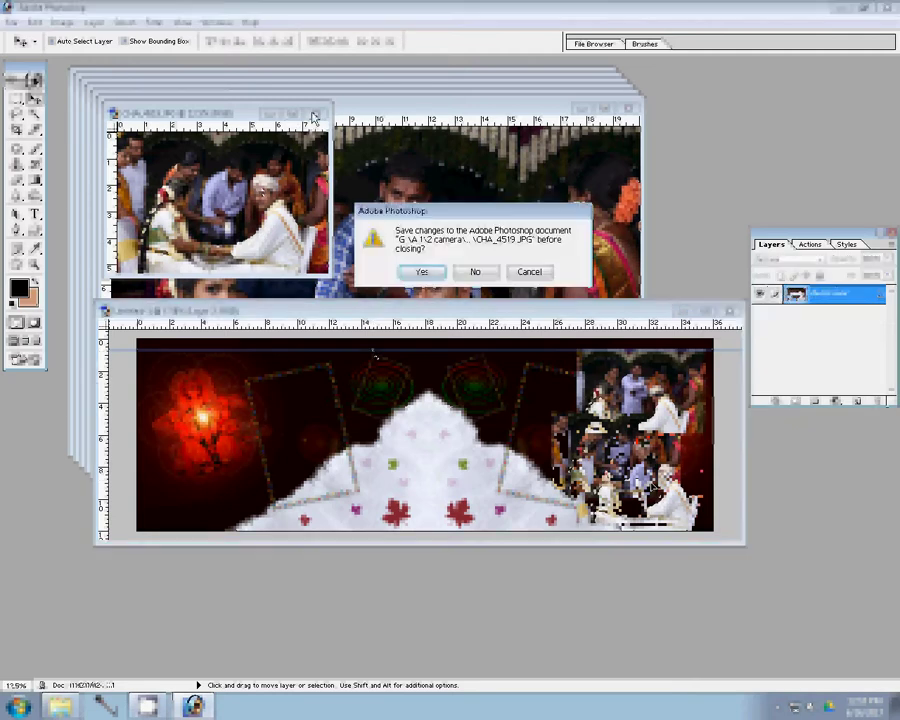
key(n)
key(n)
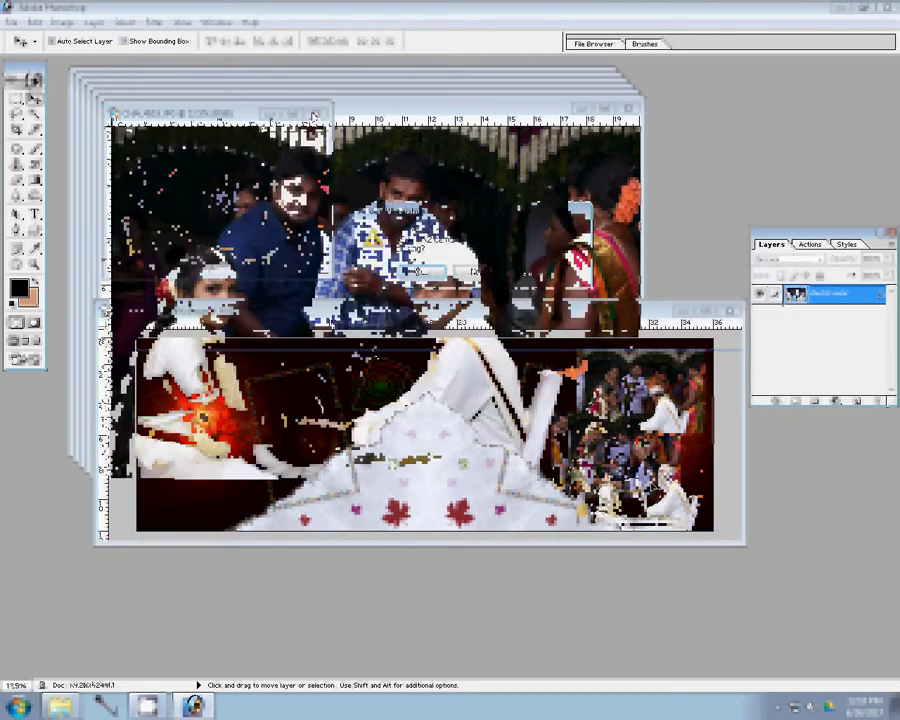
Shrink the third photo to 2400 px wide, drop it lower right, and close its source.
key(ctrl+alt+i)
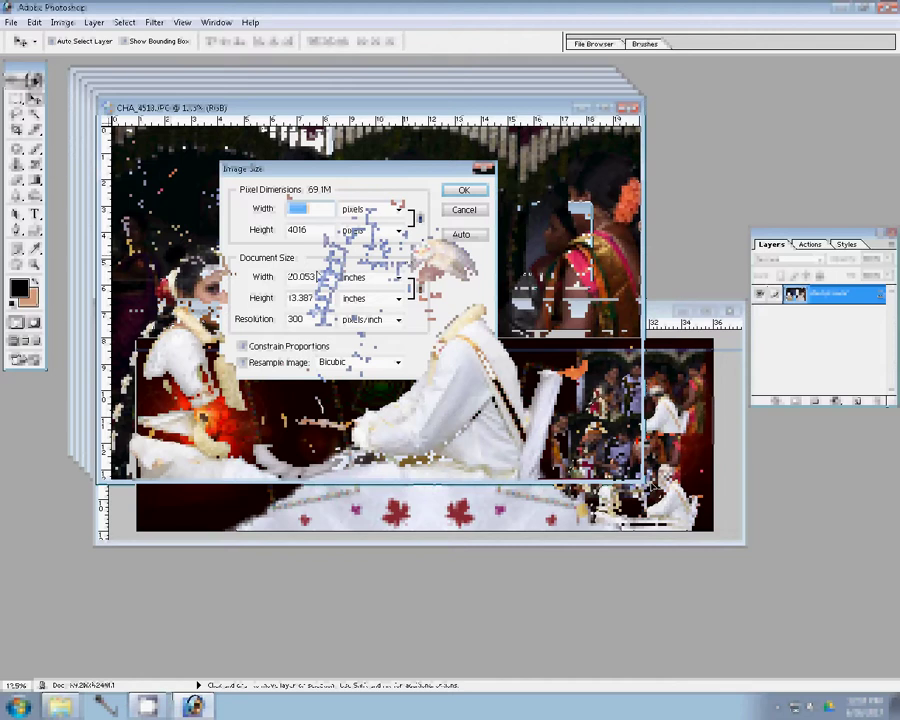
text(2400)
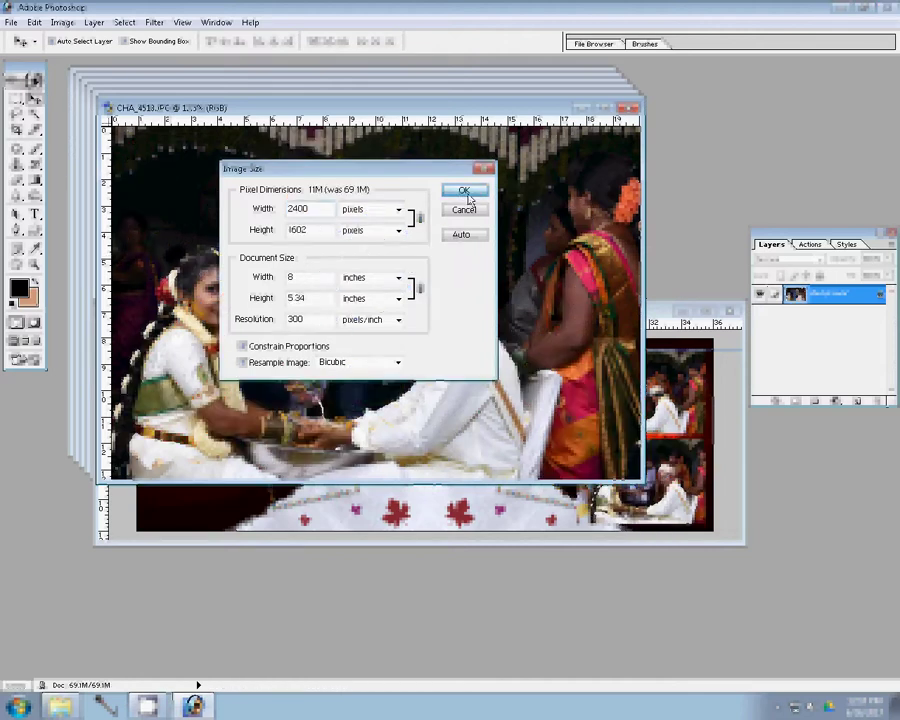
click(465, 191)
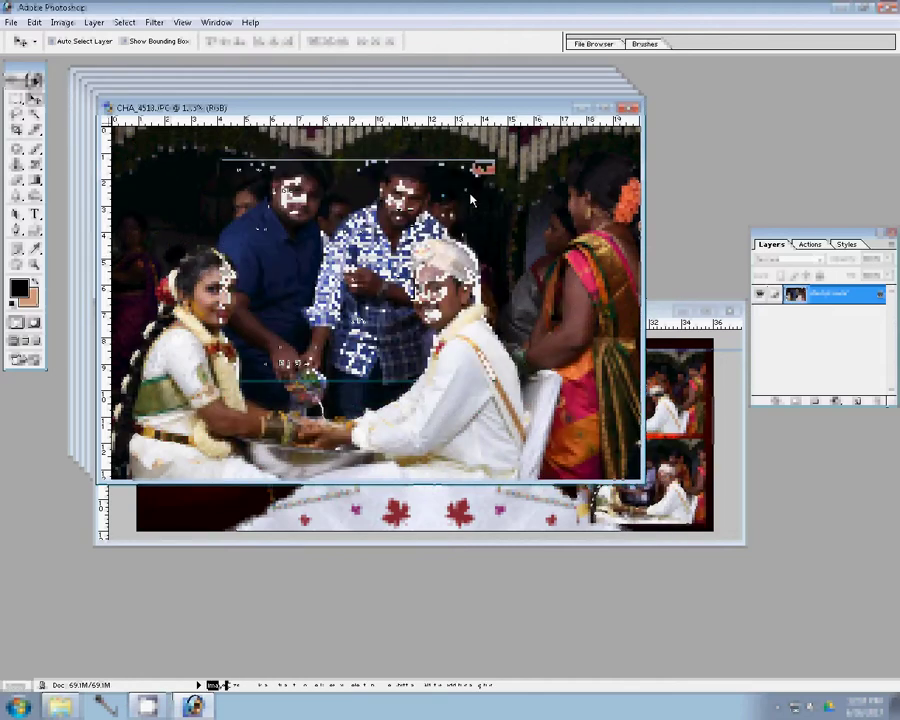
mouse_move(472, 200)
mouse_down()
mouse_move(327, 312)
mouse_move(352, 358)
mouse_up()
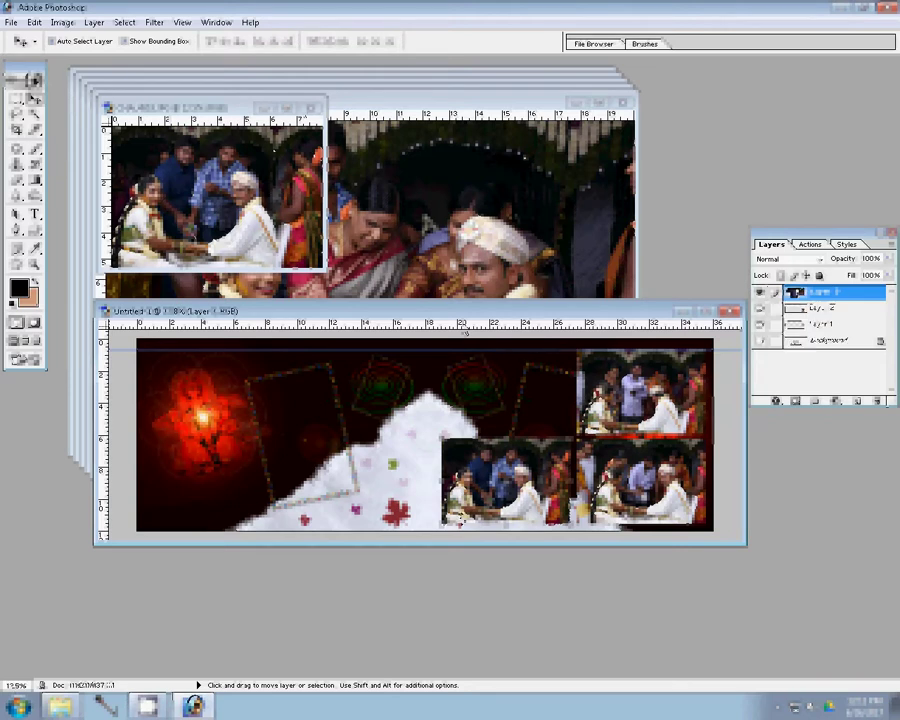
key(ctrl+w)
Resize CHA_4516 and place it as the fourth photo, completing the 2×2 grid.
click(472, 268)
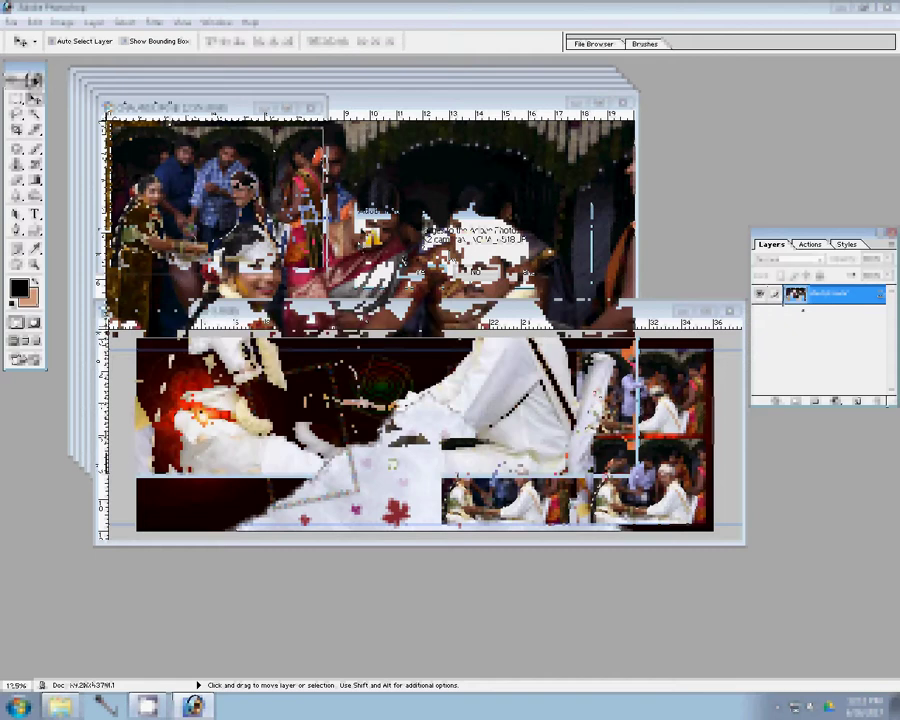
key(ctrl+alt+i)
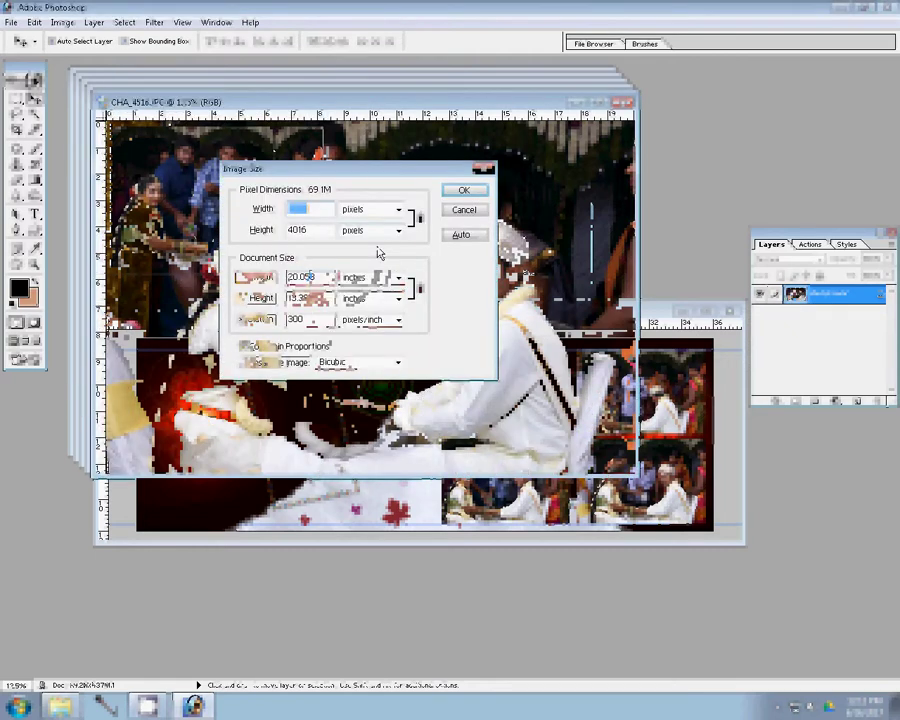
click(465, 190)
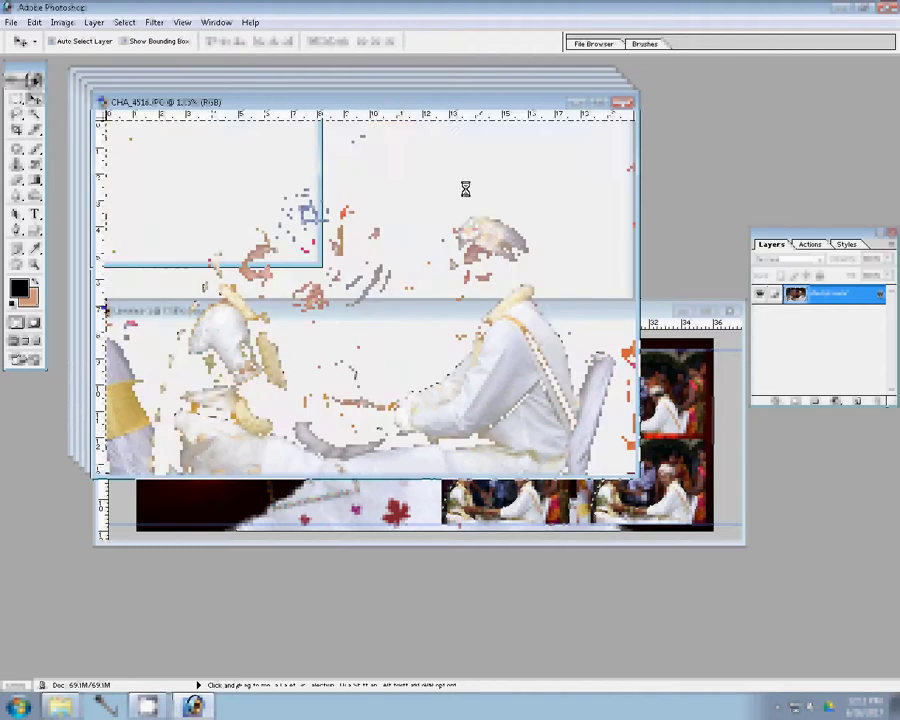
drag(364, 241, 460, 372)
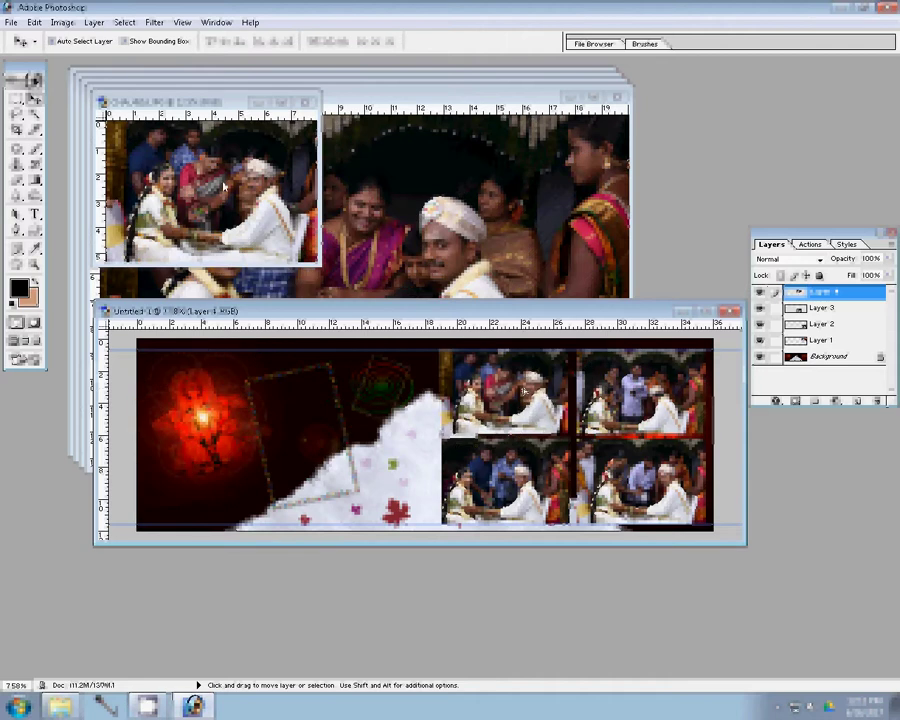
key(ctrl+w)
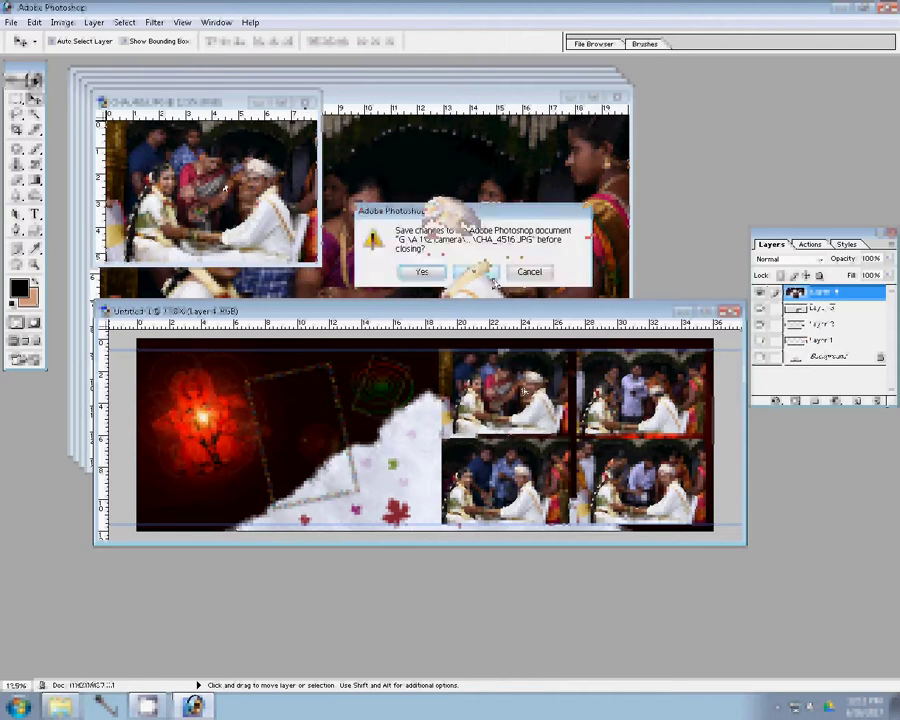
Close CHA_4516 unsaved, resize the next photo to width 9000, and place it lower left.
click(491, 277)
key(ctrl+alt+i)
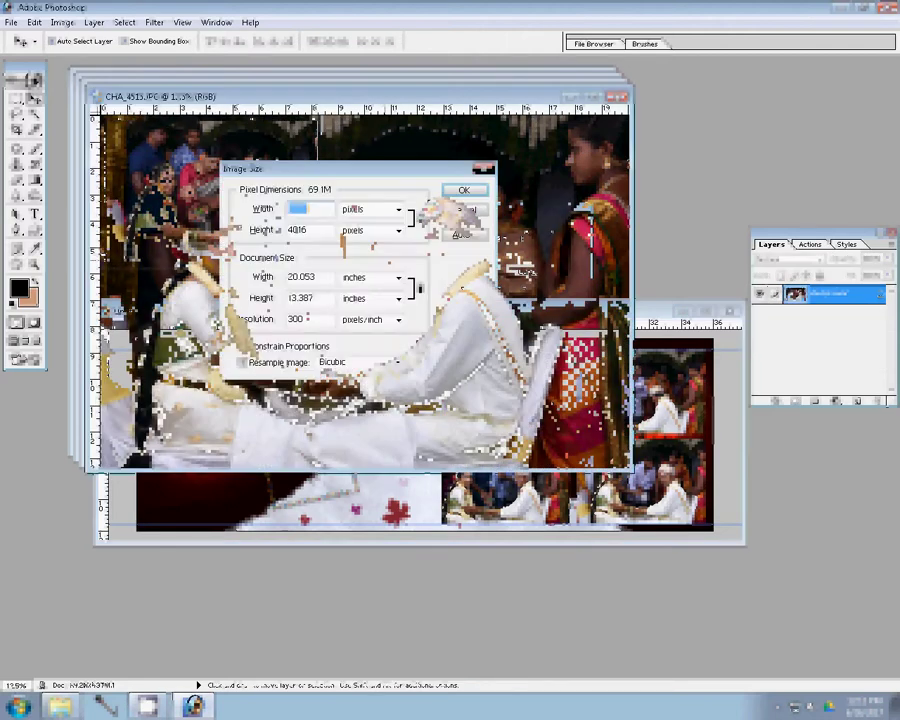
text(9000)
click(462, 191)
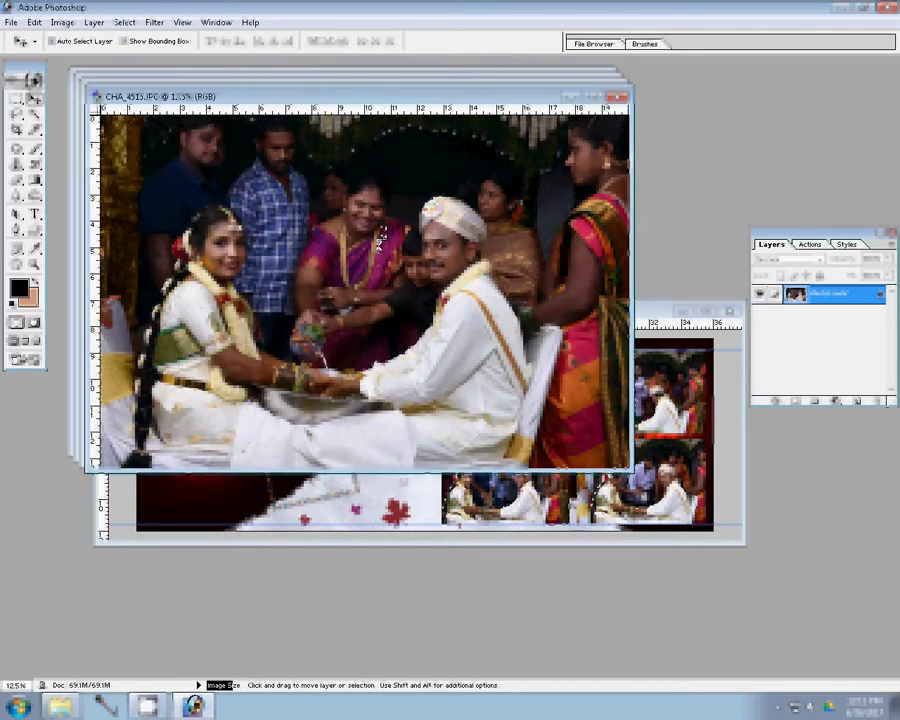
mouse_move(380, 238)
mouse_down()
mouse_move(440, 330)
mouse_move(340, 478)
mouse_up()
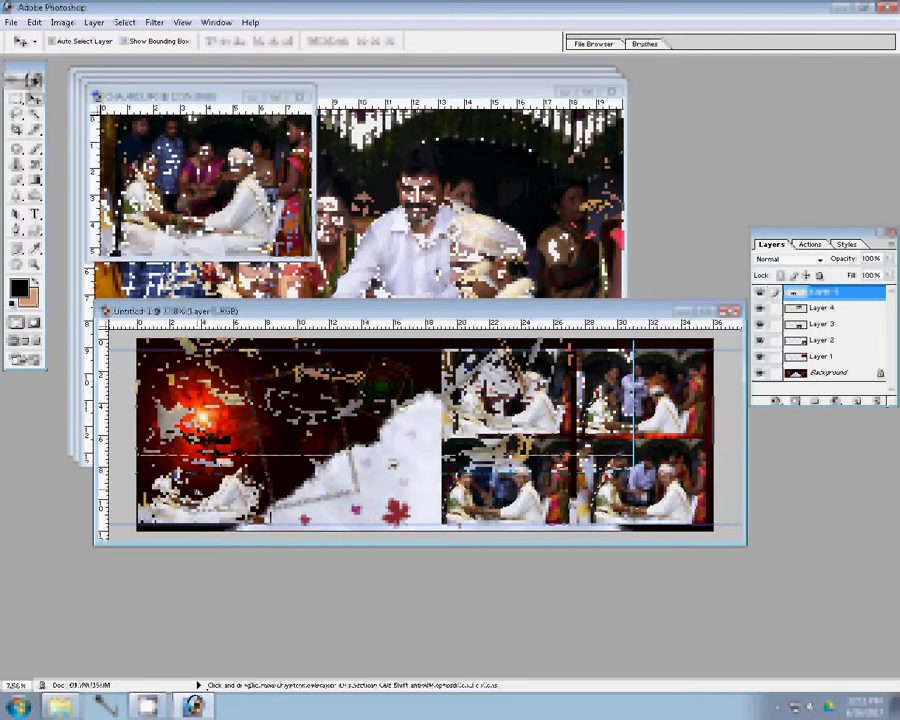
Close CHA_4515 without saving and shrink the next photo in Image Size.
click(304, 97)
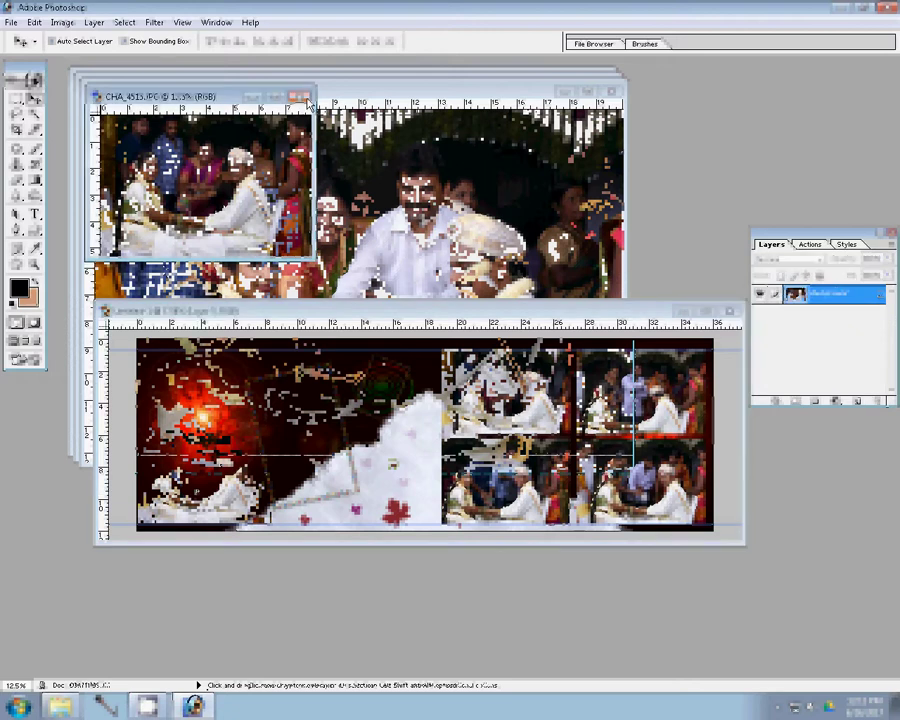
click(420, 271)
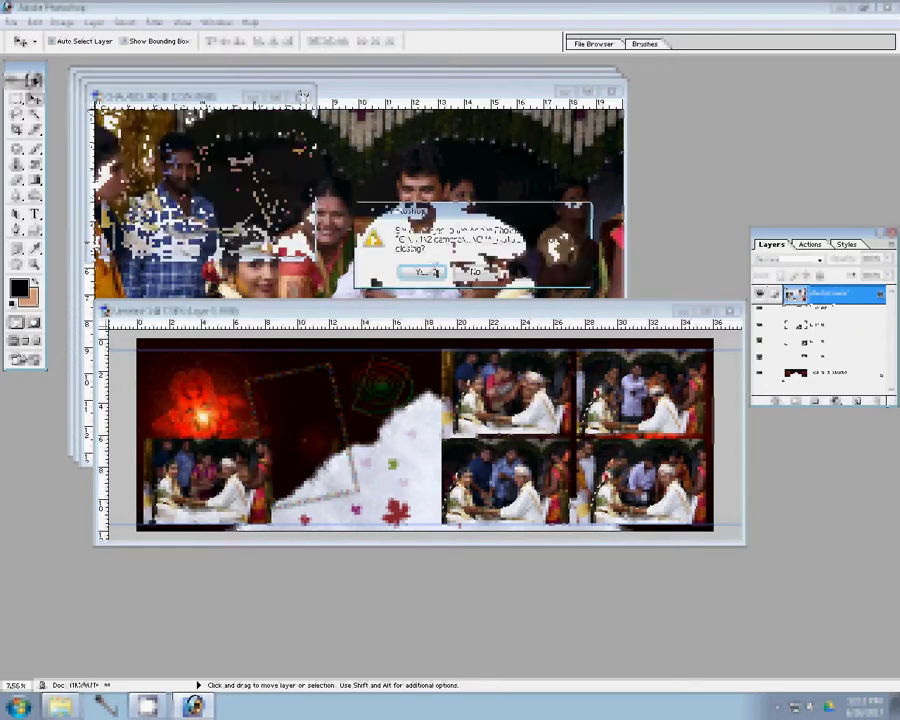
key(ctrl+alt+i)
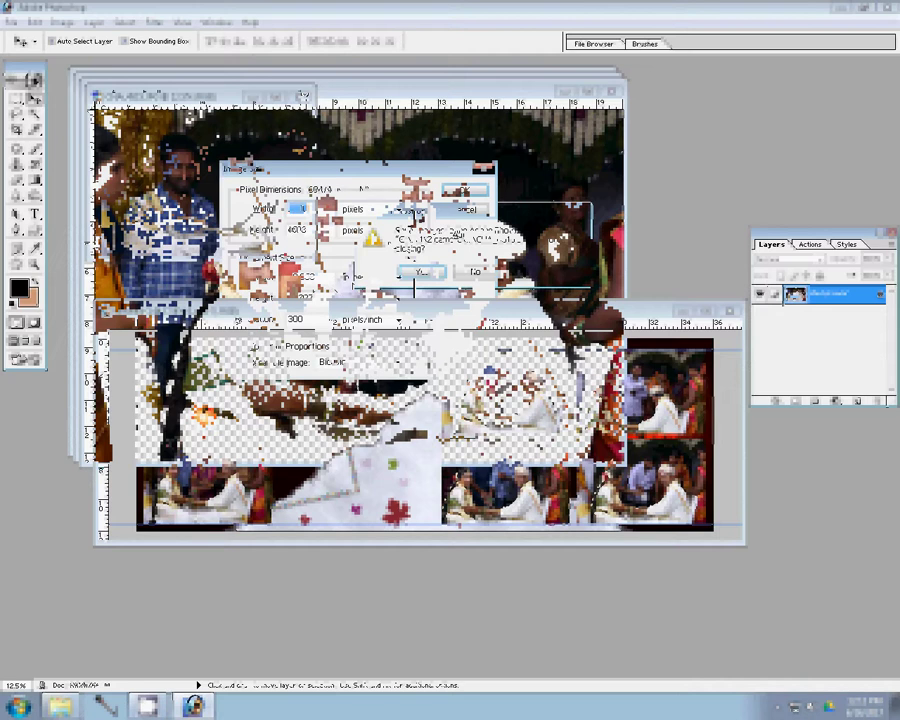
key(Return)
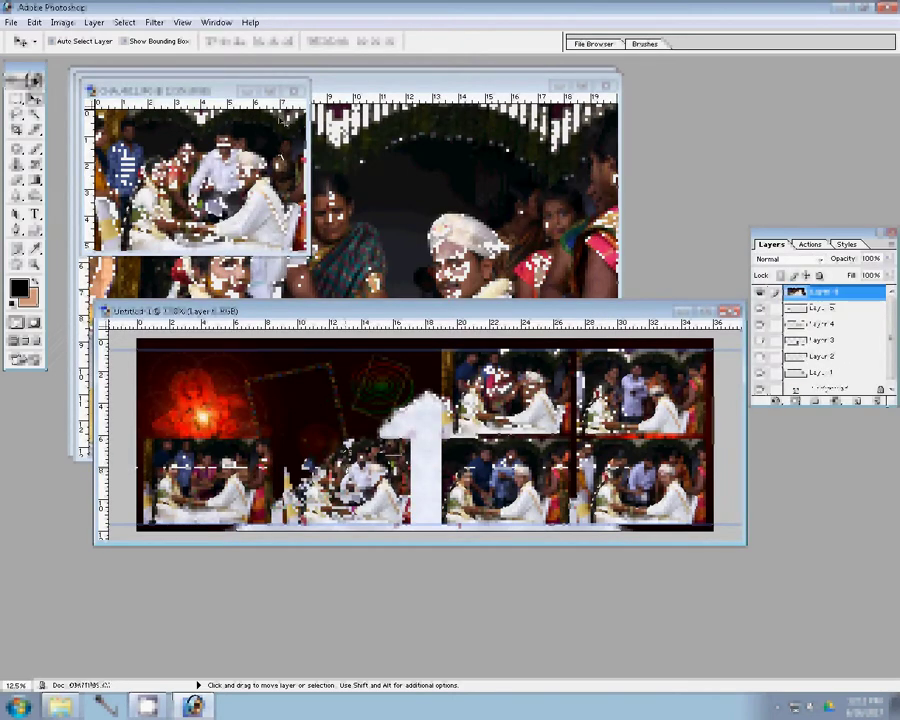
Close CHA_4511 without saving and bring up Image Size for the next photo.
click(294, 91)
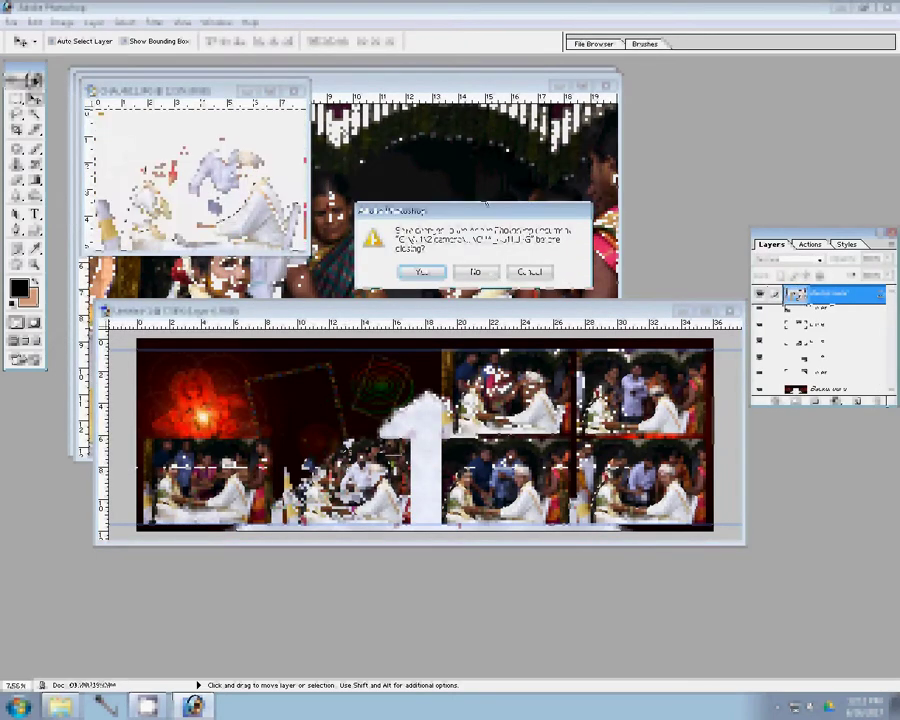
click(478, 272)
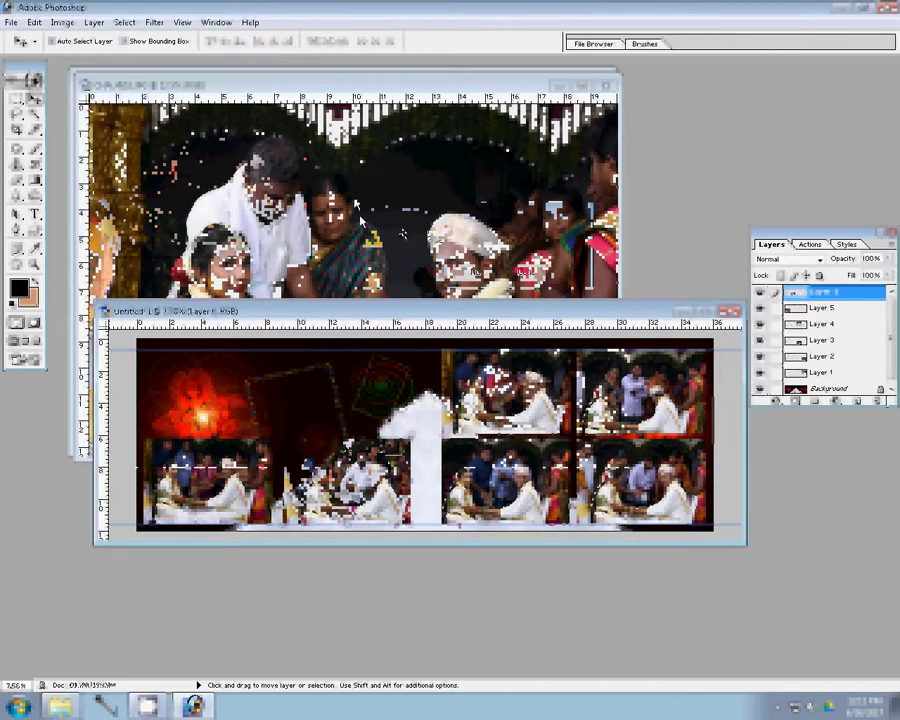
click(362, 221)
key(ctrl+alt+i)
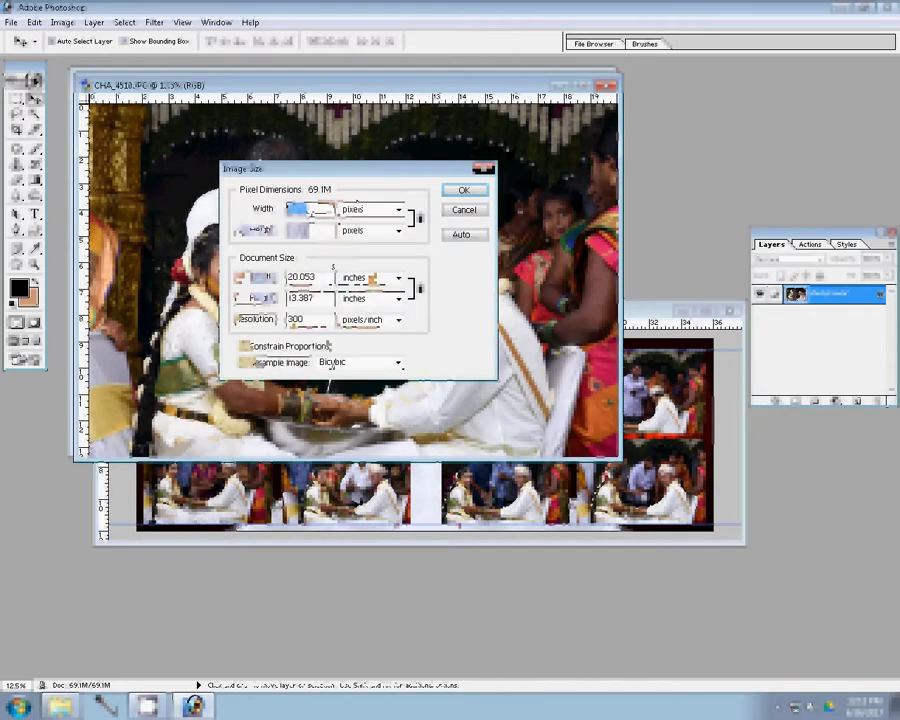
Resize the photo to width 9000, place it upper left, and close its source.
text(9000)
click(460, 191)
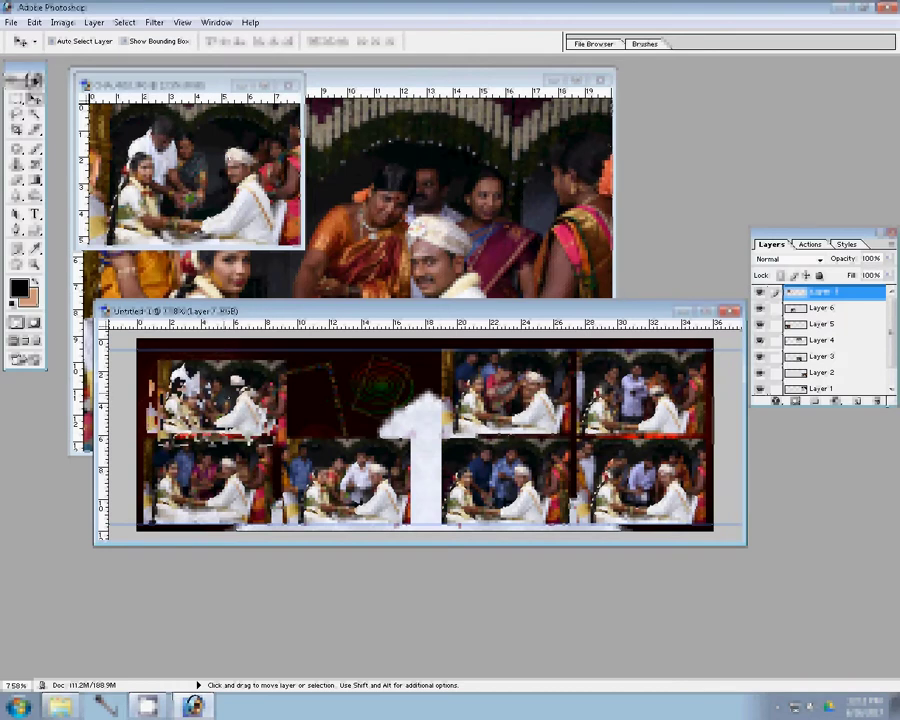
click(478, 258)
key(ctrl+w)
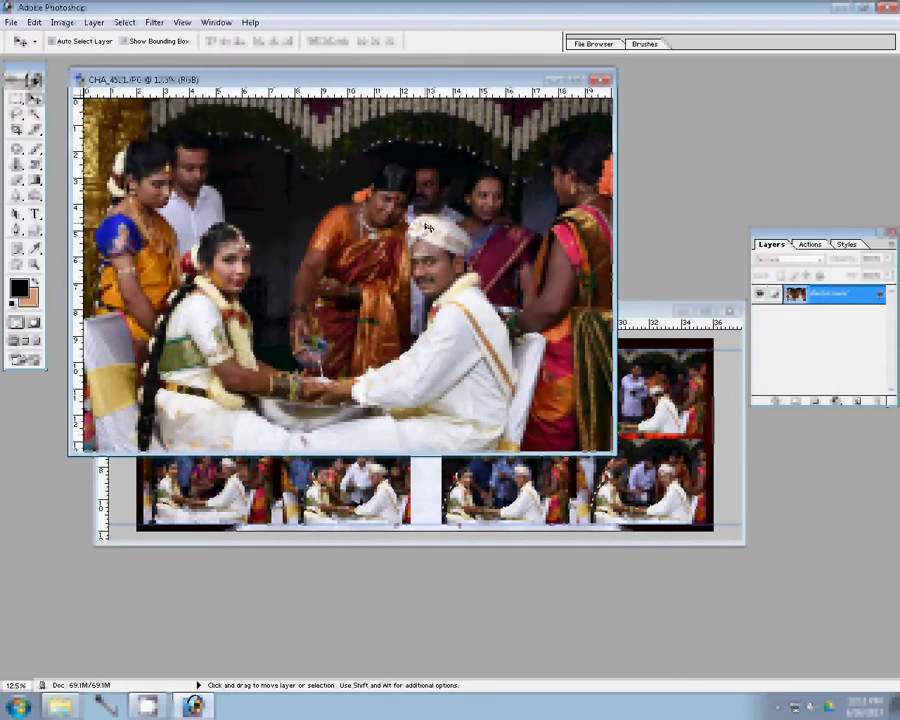
Resize CHA_4521 to 8 inches wide, place it upper middle, and close it.
key(ctrl+alt+i)
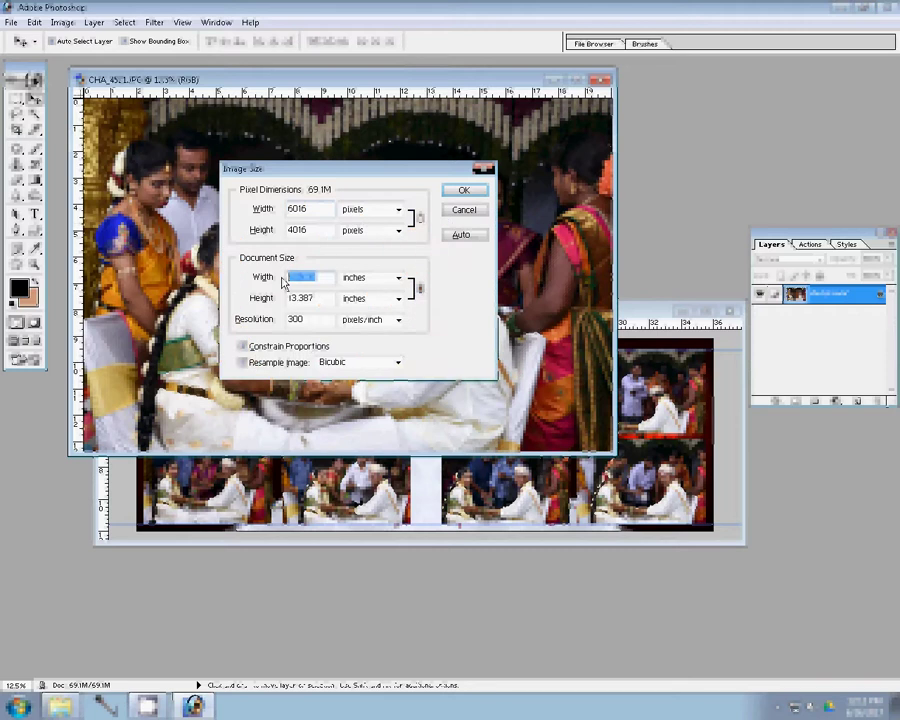
text(8)
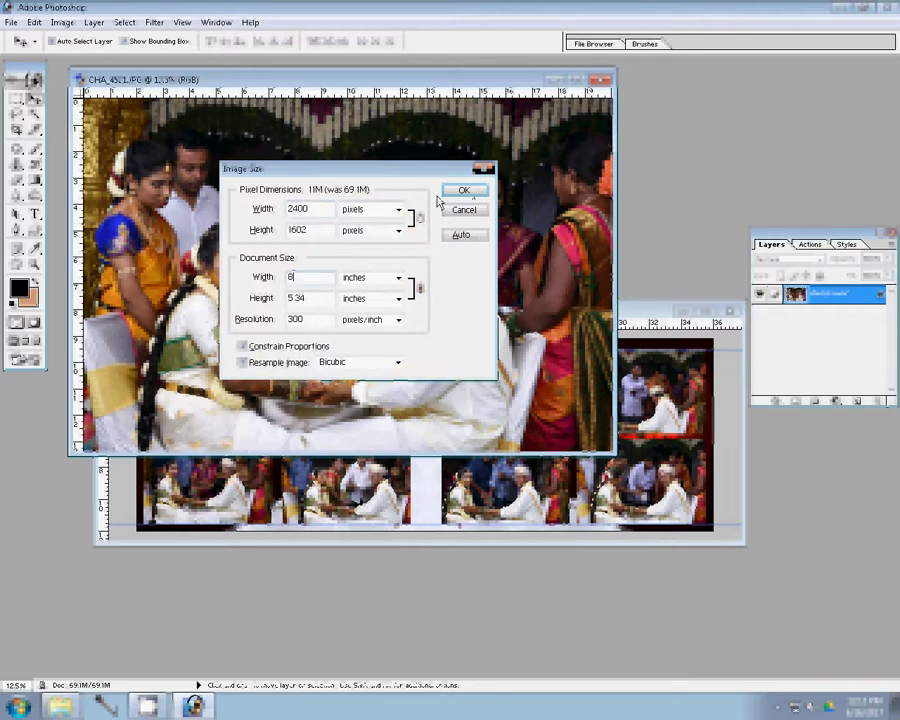
click(463, 190)
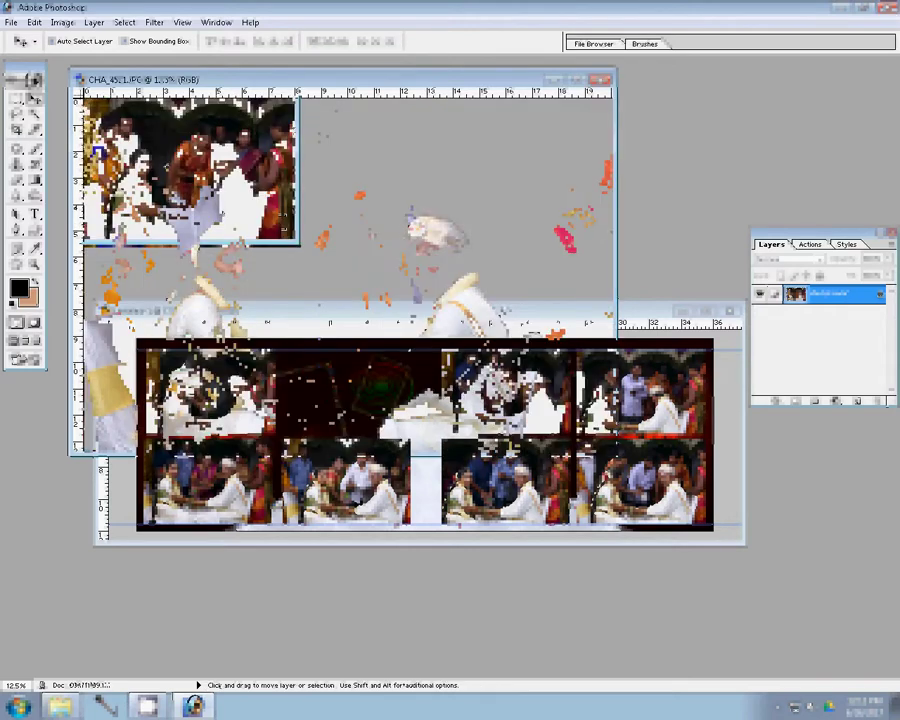
click(355, 405)
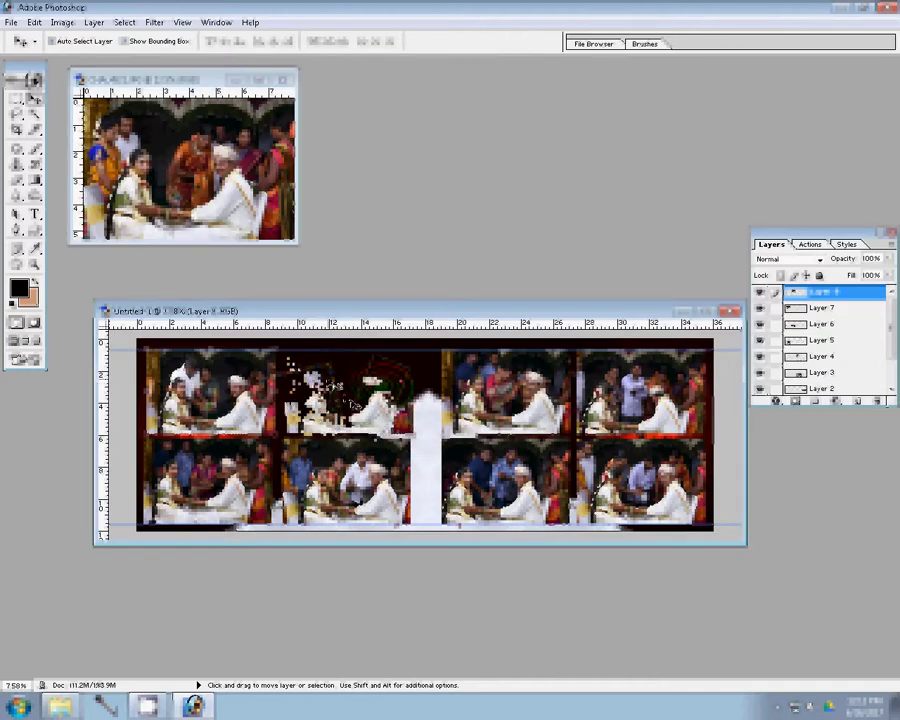
click(286, 79)
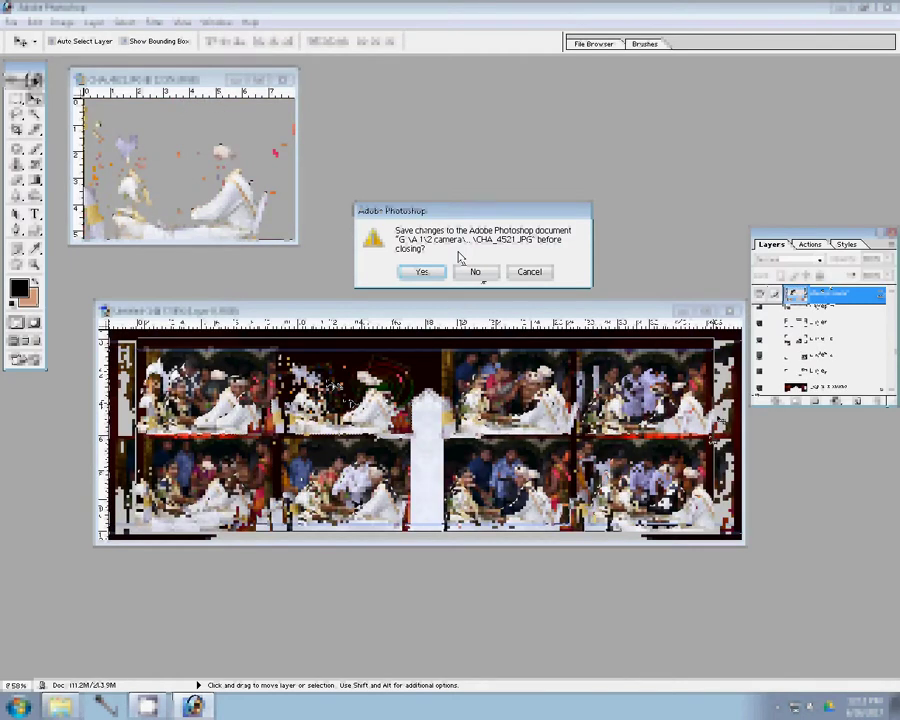
Discard CHA_4521, move Layer 4 below Layer 3, and merge the photo layers.
click(475, 271)
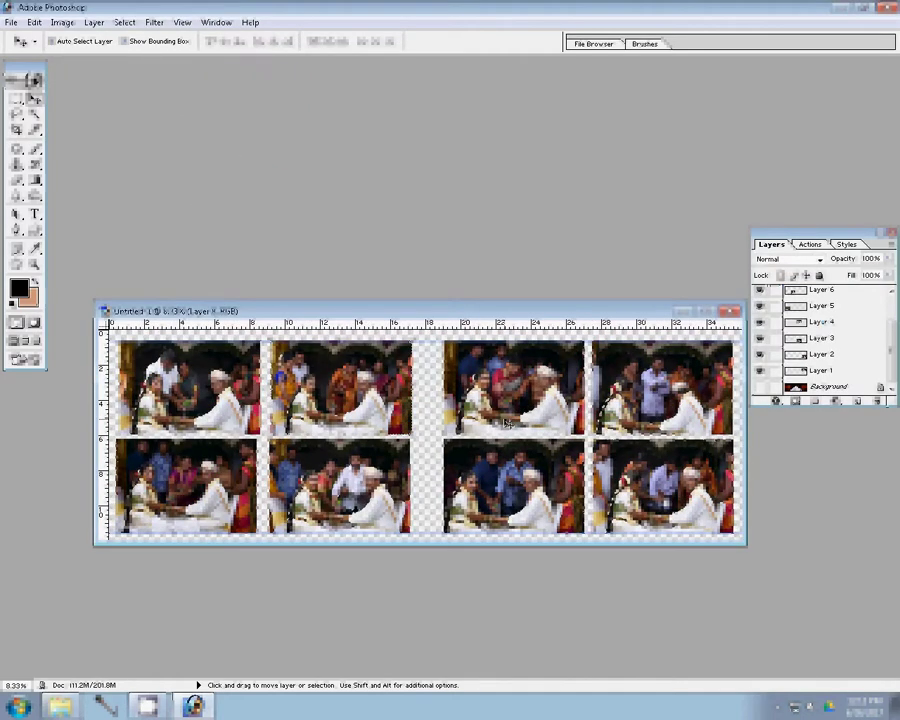
ctrl+click(506, 422)
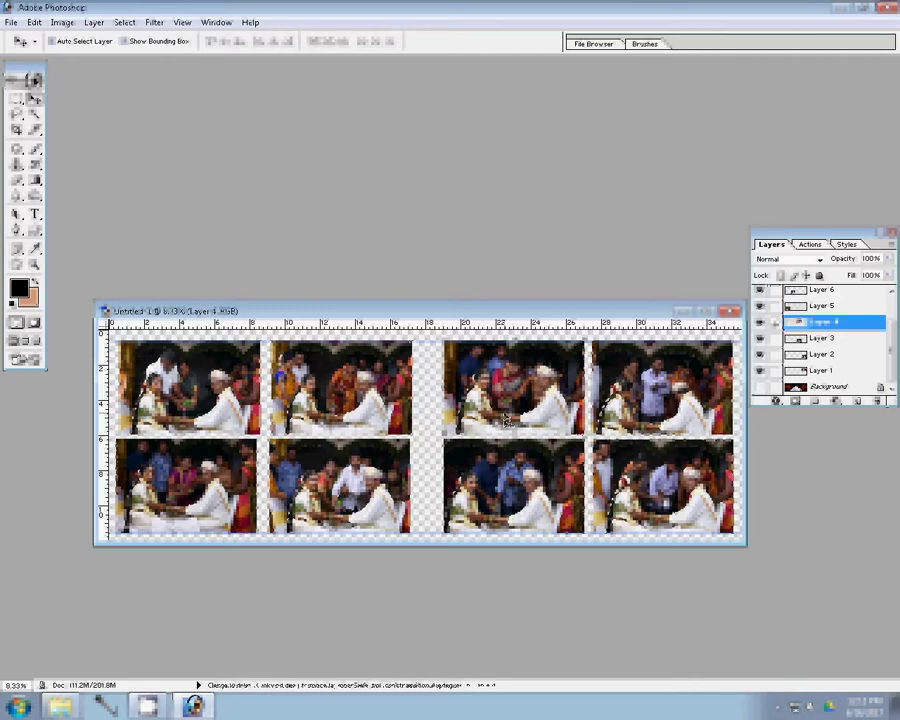
key(ctrl+bracketleft)
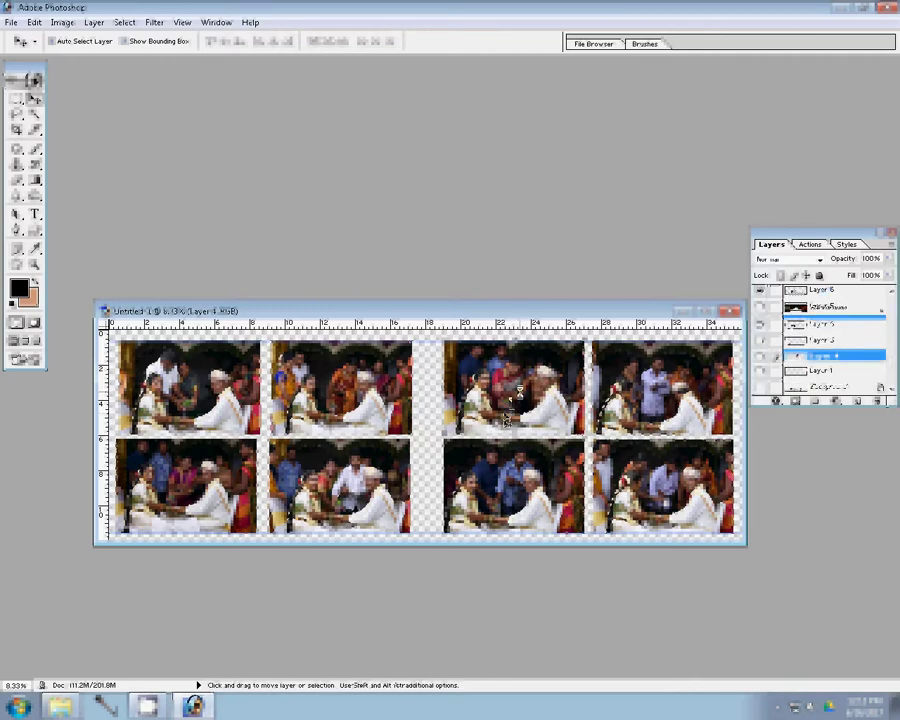
key(ctrl+e)
Give the merged photo layer a white 22 px Stroke effect.
click(775, 401)
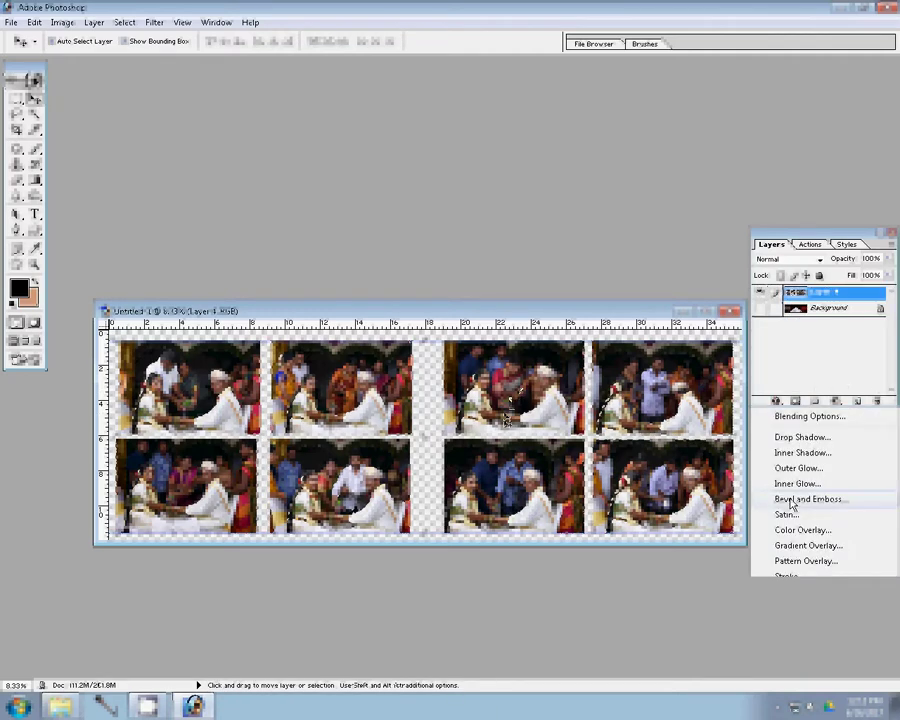
click(531, 268)
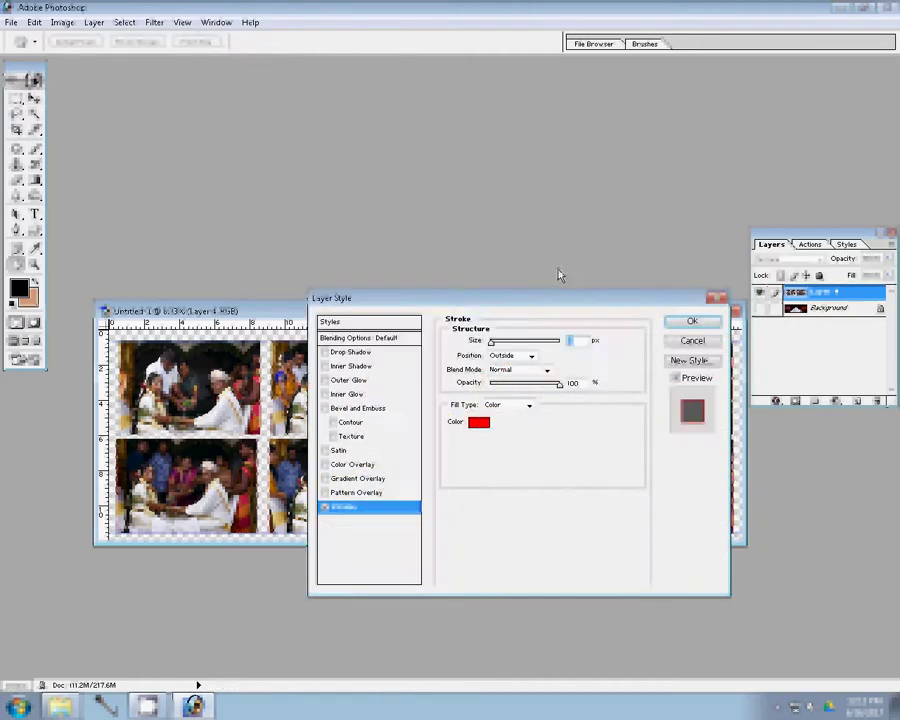
click(527, 405)
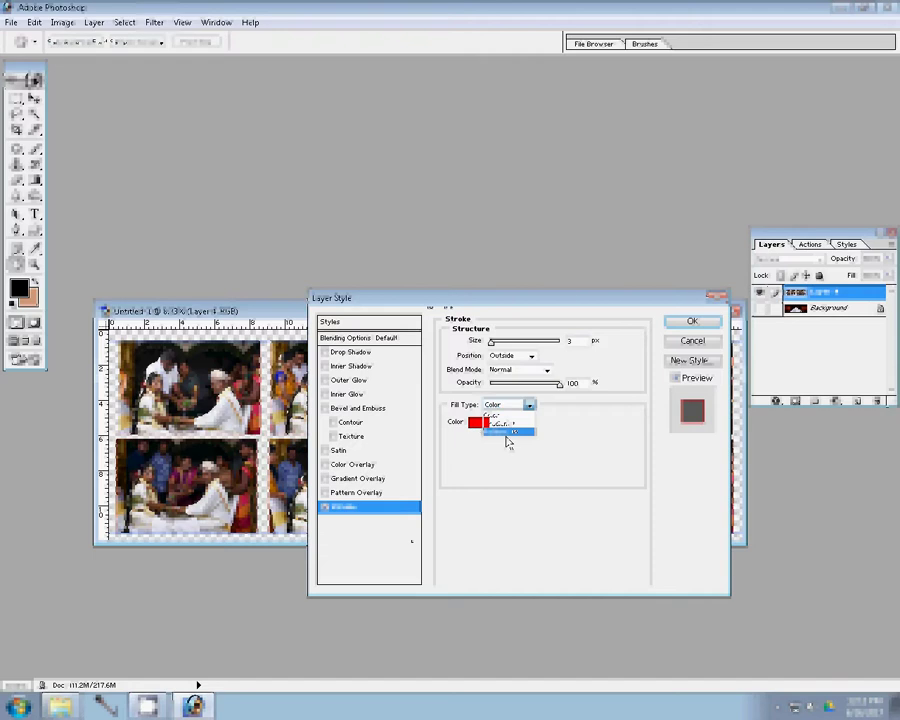
click(474, 421)
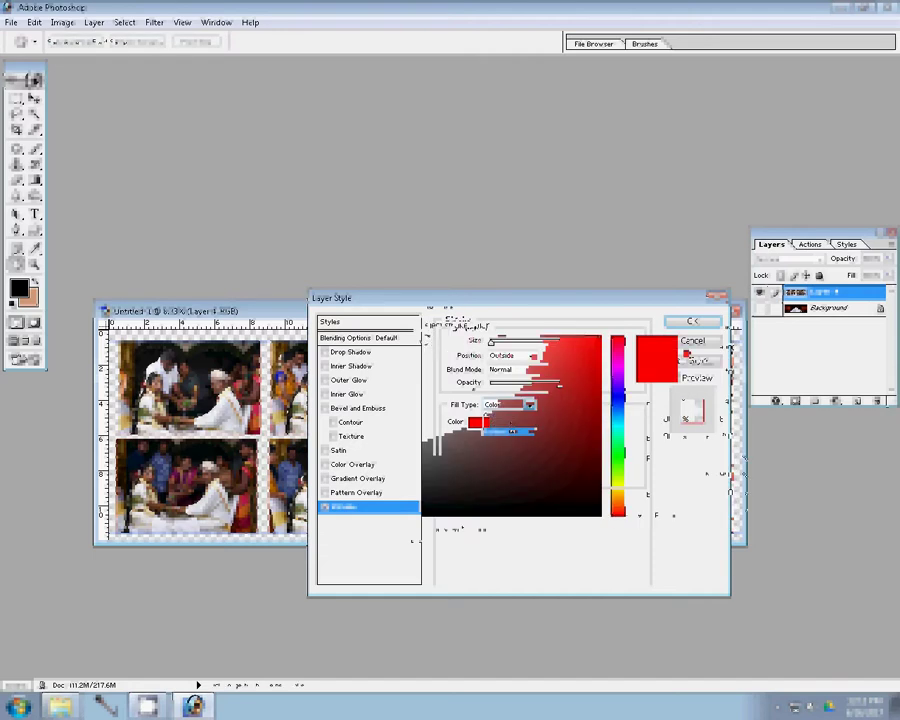
click(426, 339)
key(Return)
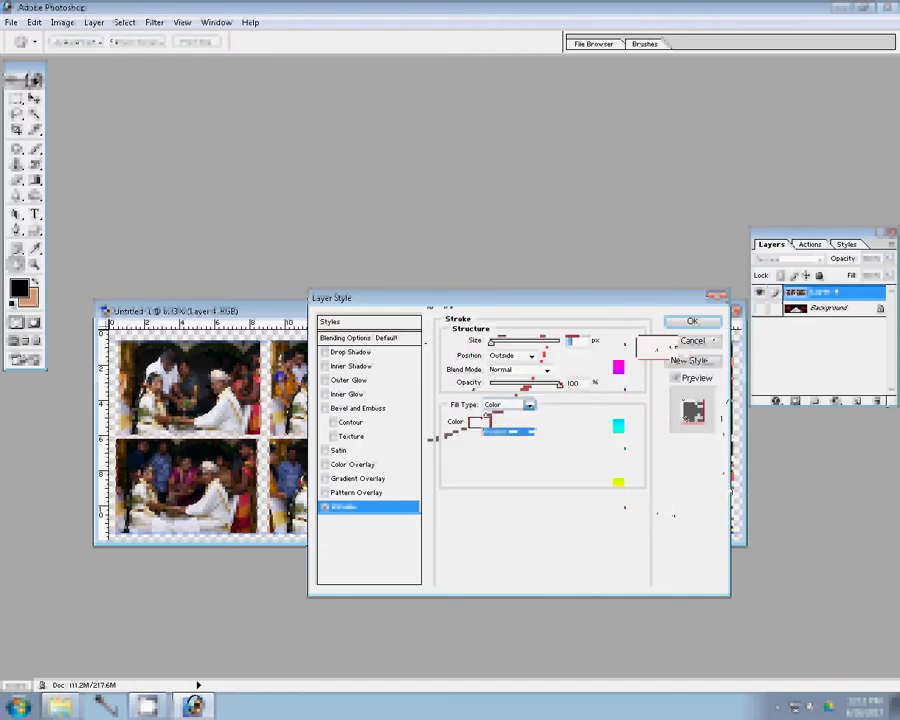
text(22)
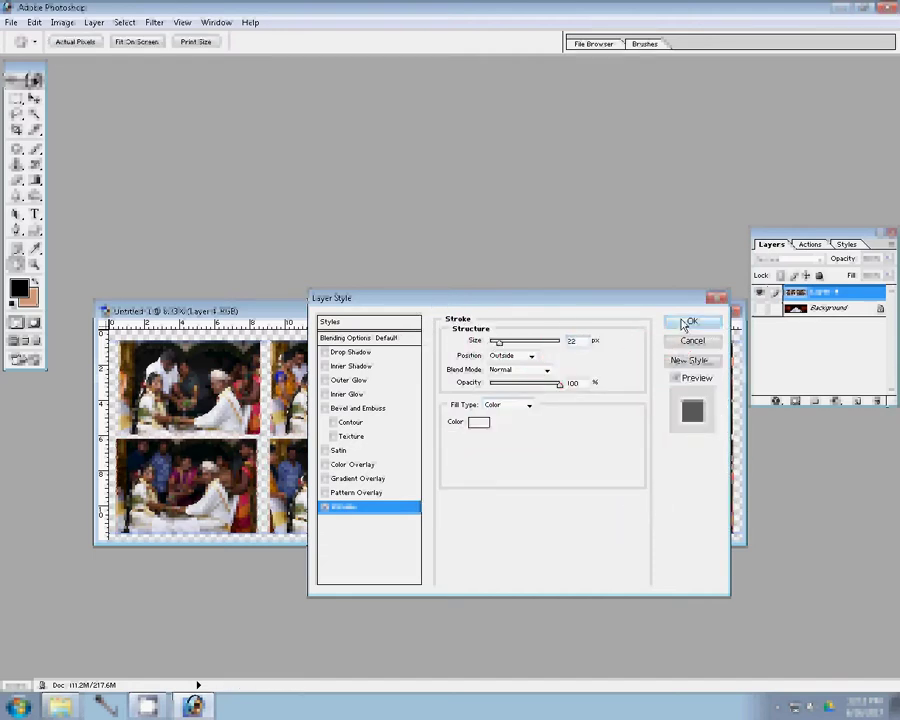
click(684, 323)
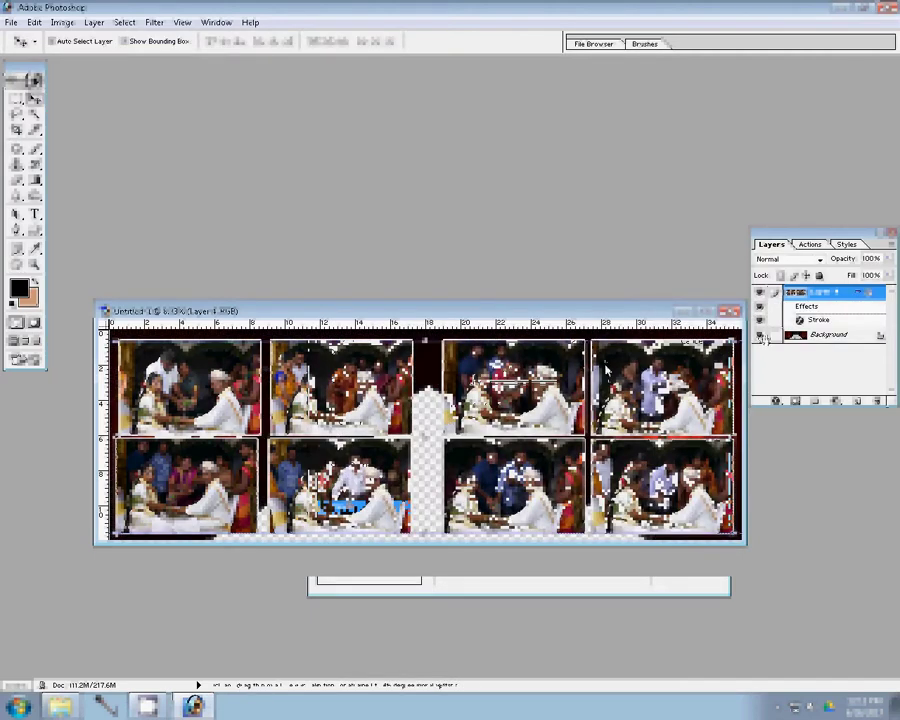
Start saving the spread, cancel, then play a recorded action from the Actions panel.
key(ctrl+s)
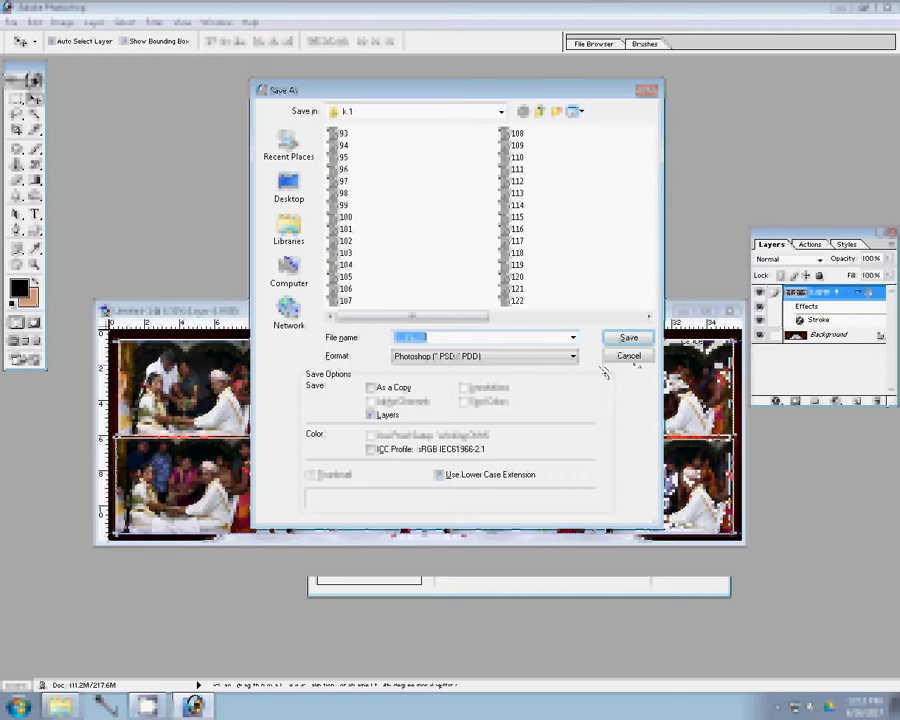
click(628, 356)
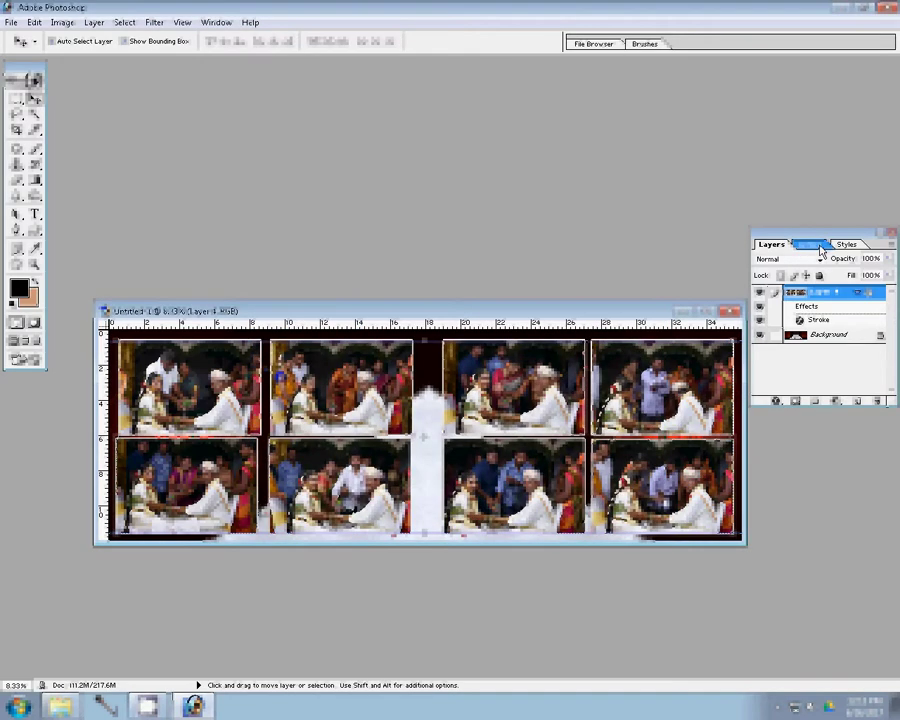
click(809, 245)
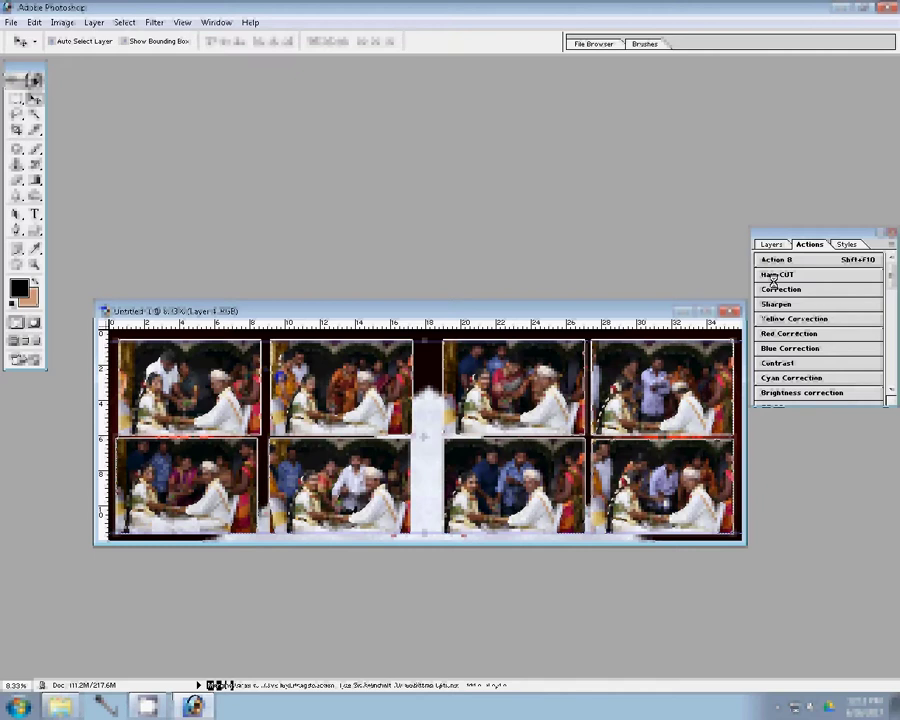
click(773, 280)
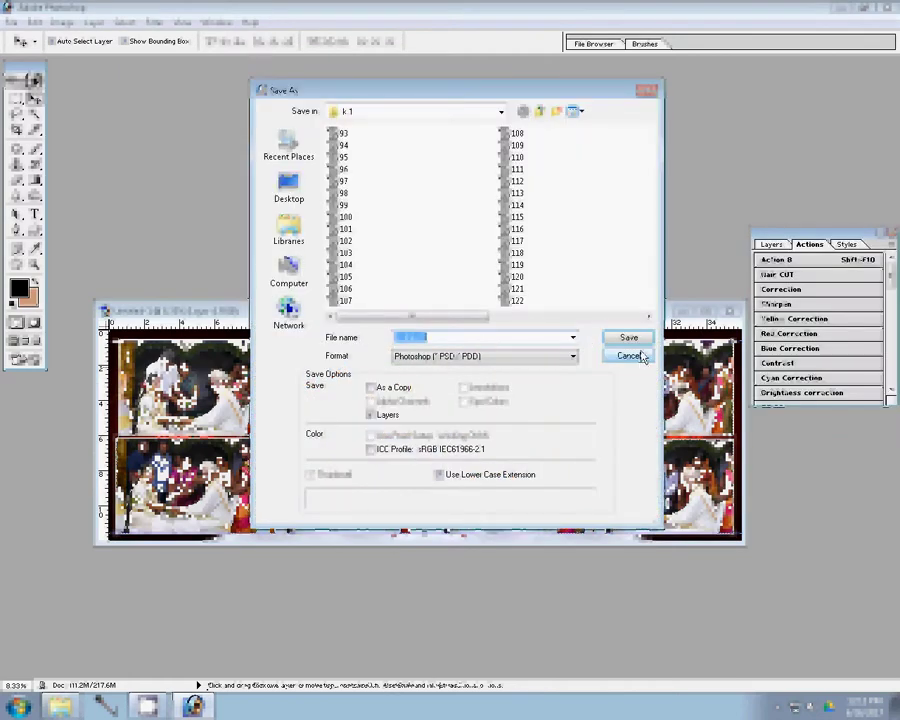
Save the wedding album spread as the layered PSD '123' and close the document.
text(12)
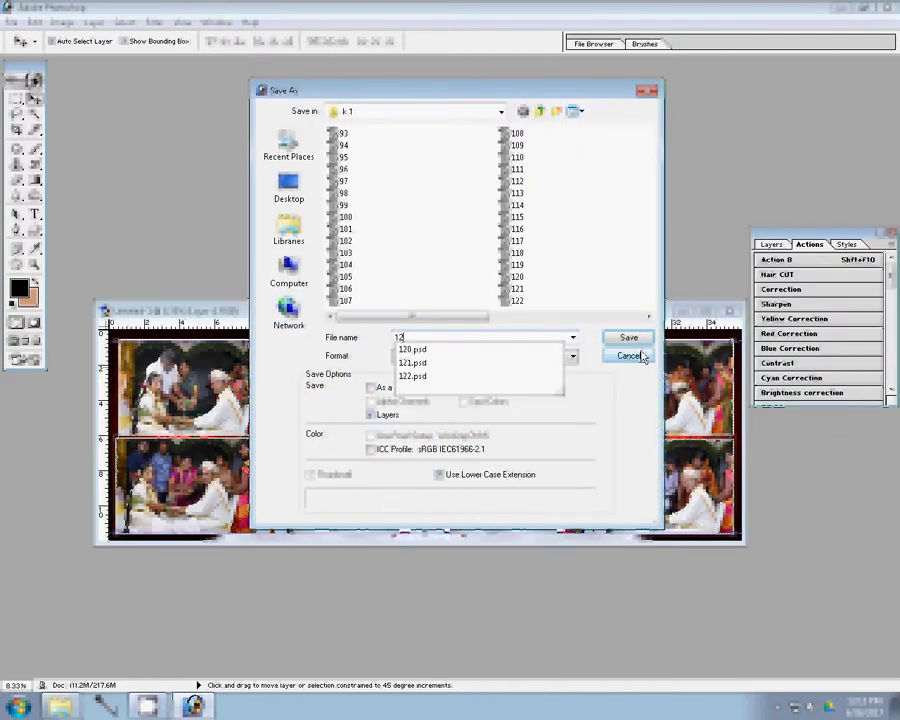
text(3)
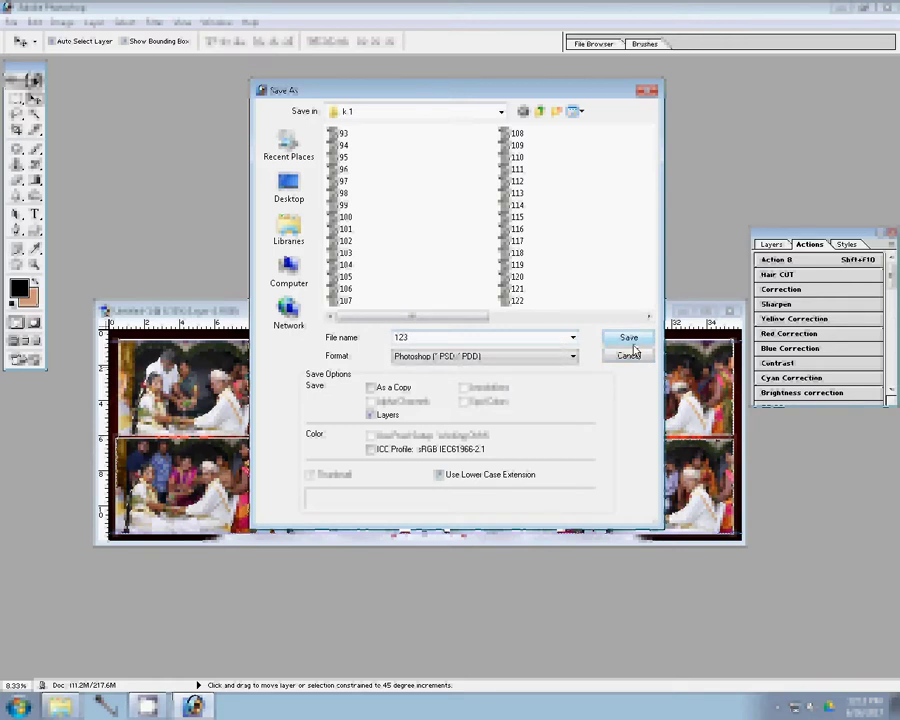
click(629, 339)
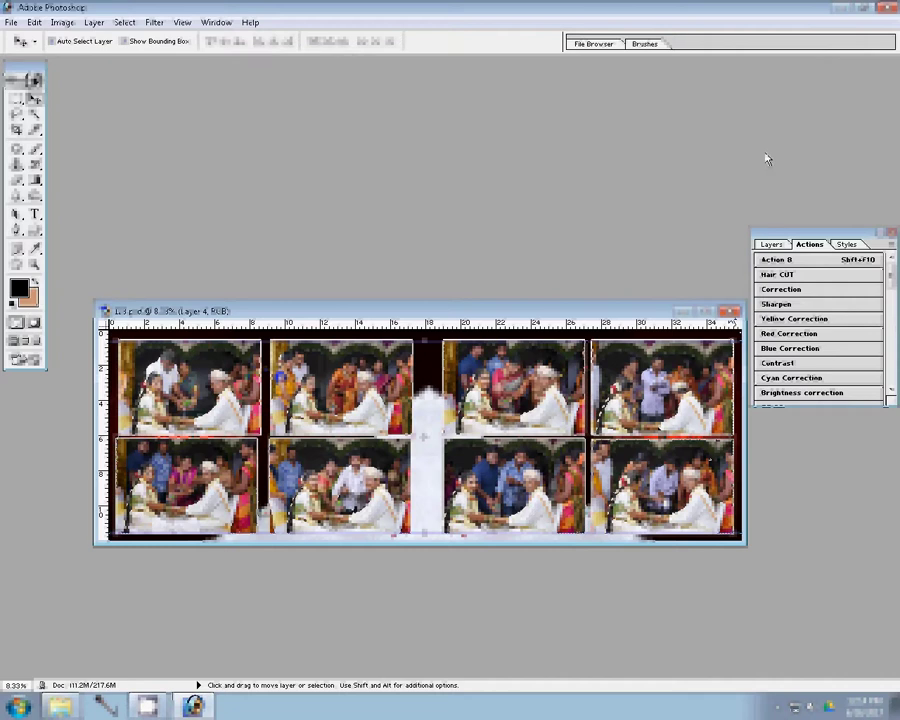
click(731, 314)
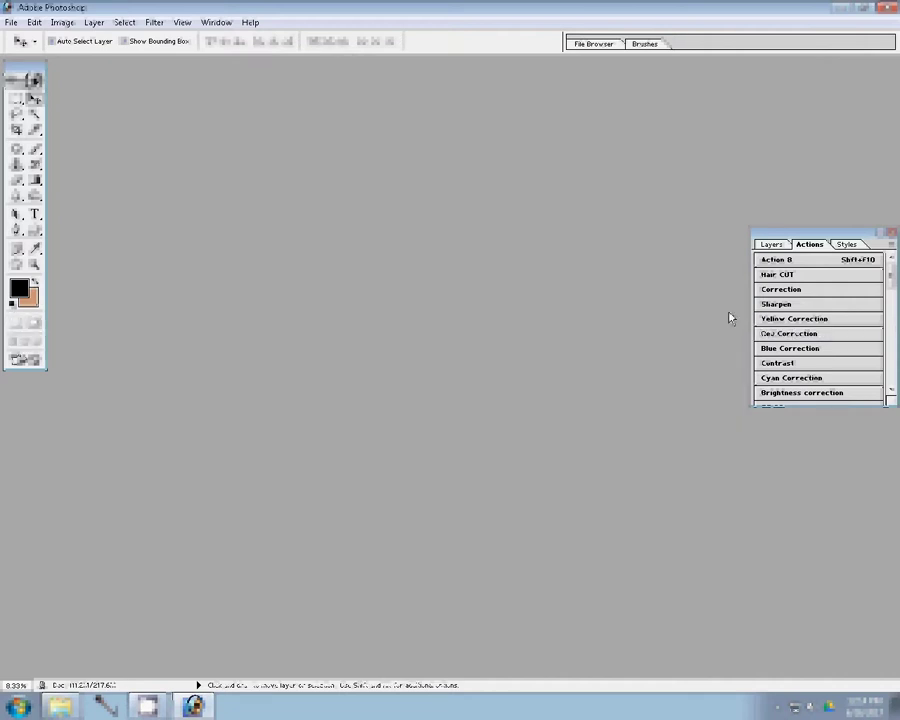